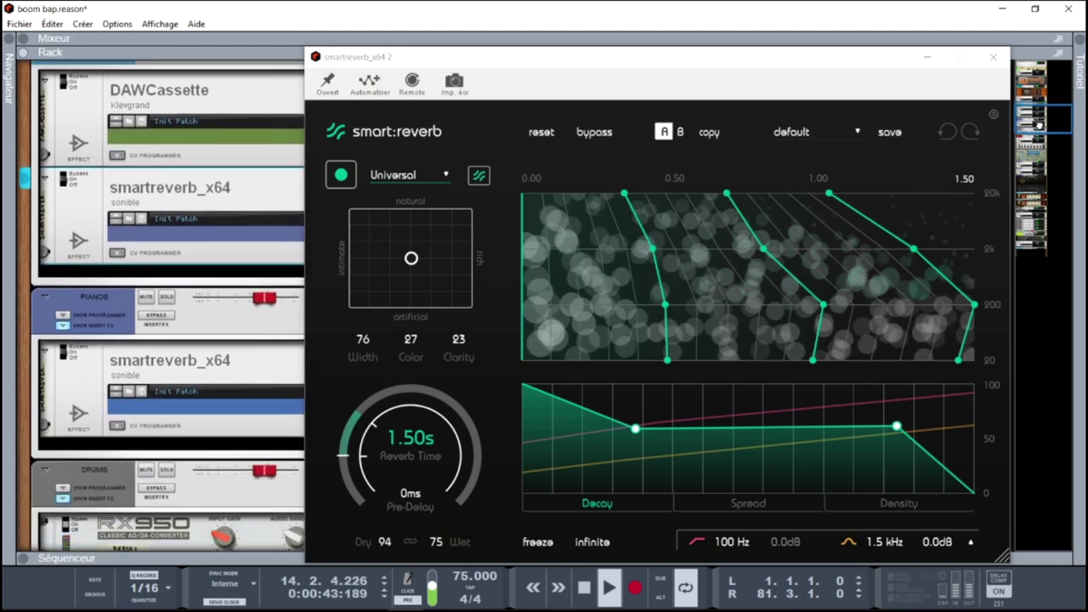
# Close the current reverb window and inspect the smart:reverb insert settings on the PIANOS bus
pyautogui.click(992, 57)
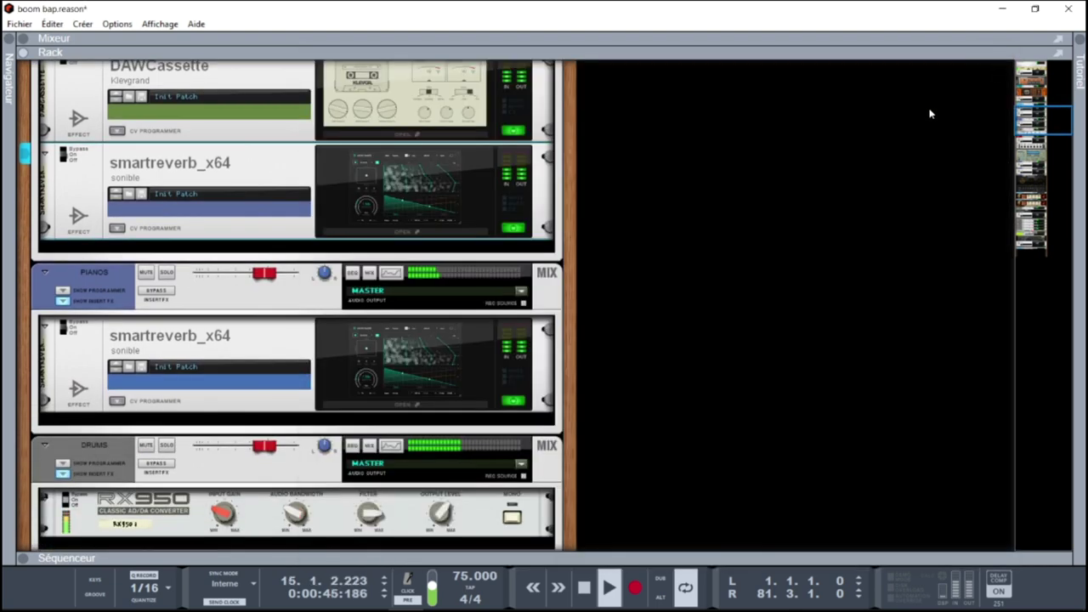
pyautogui.click(478, 392)
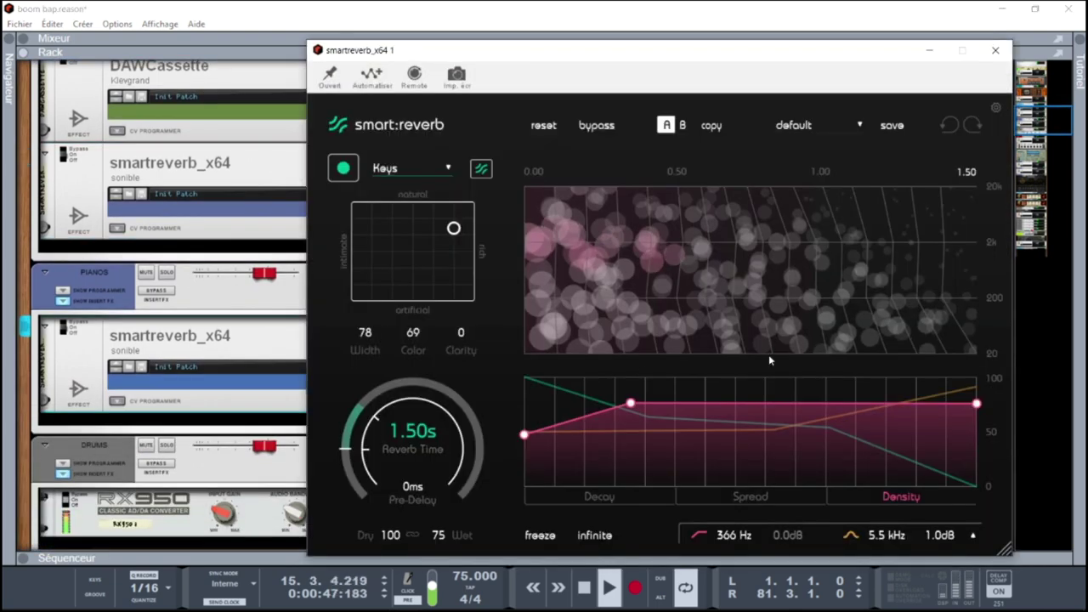
pyautogui.moveTo(1049, 116); pyautogui.dragTo(1049, 133)
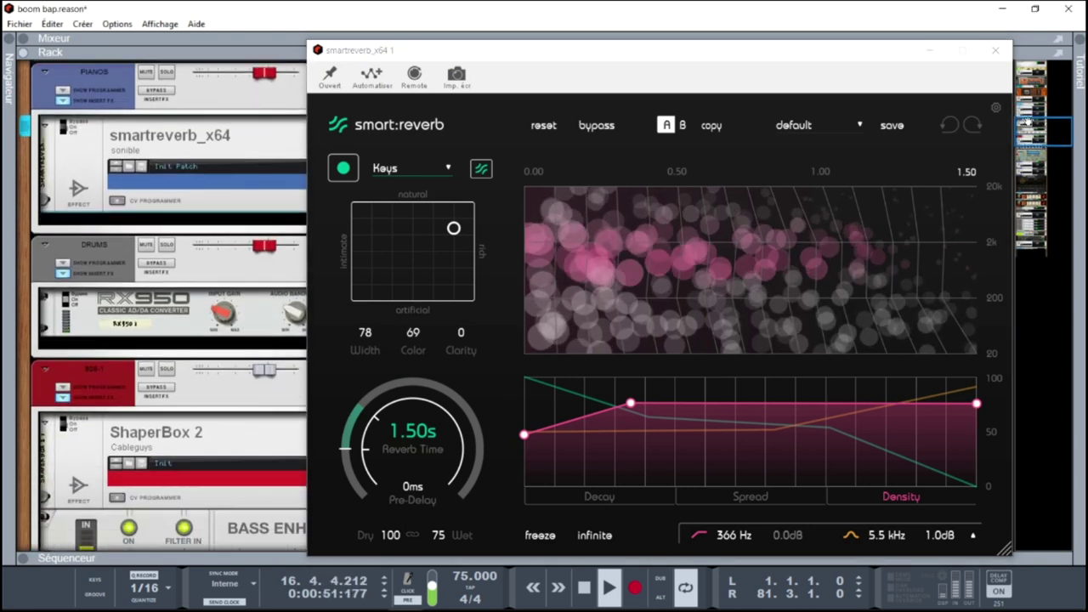
pyautogui.click(994, 51)
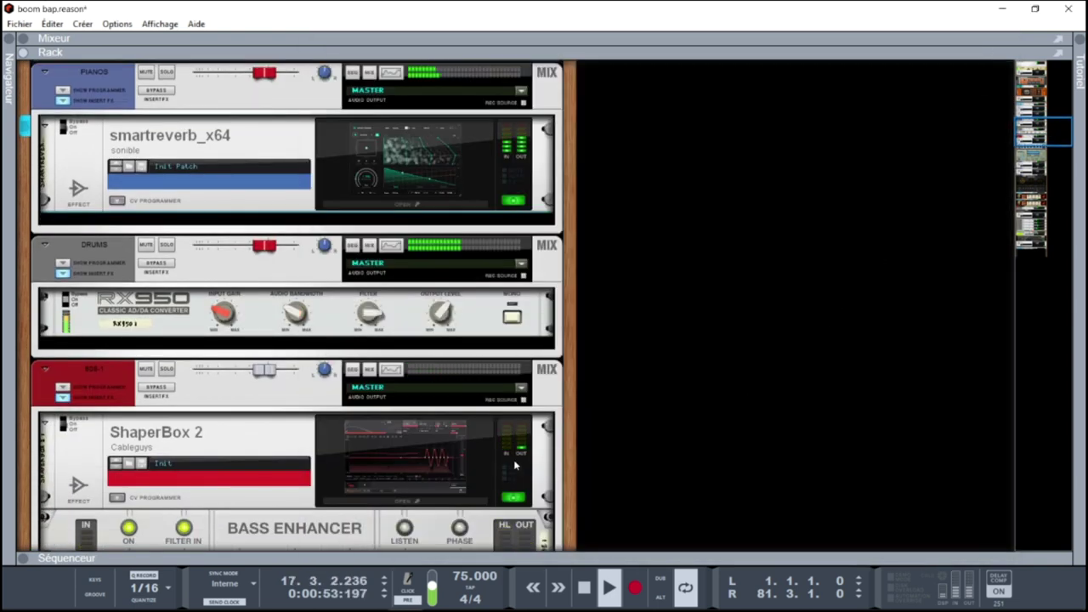
# Inspect the ShaperBox 2 insert on the red bass channel and the Bass Enhancer and NN-19 sampler below it
pyautogui.click(481, 473)
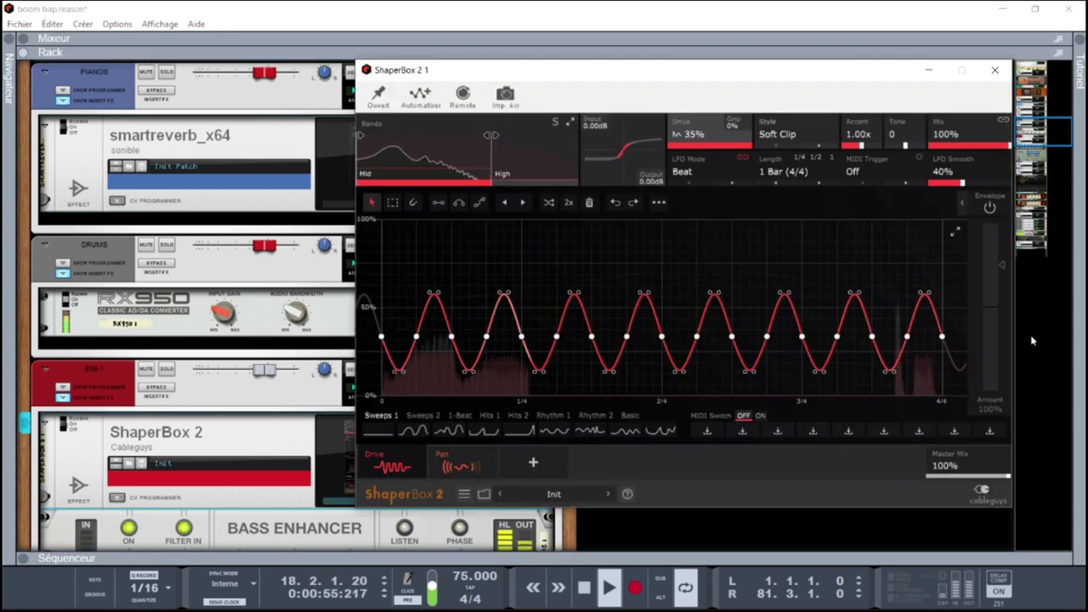
pyautogui.moveTo(1045, 139); pyautogui.dragTo(1049, 163)
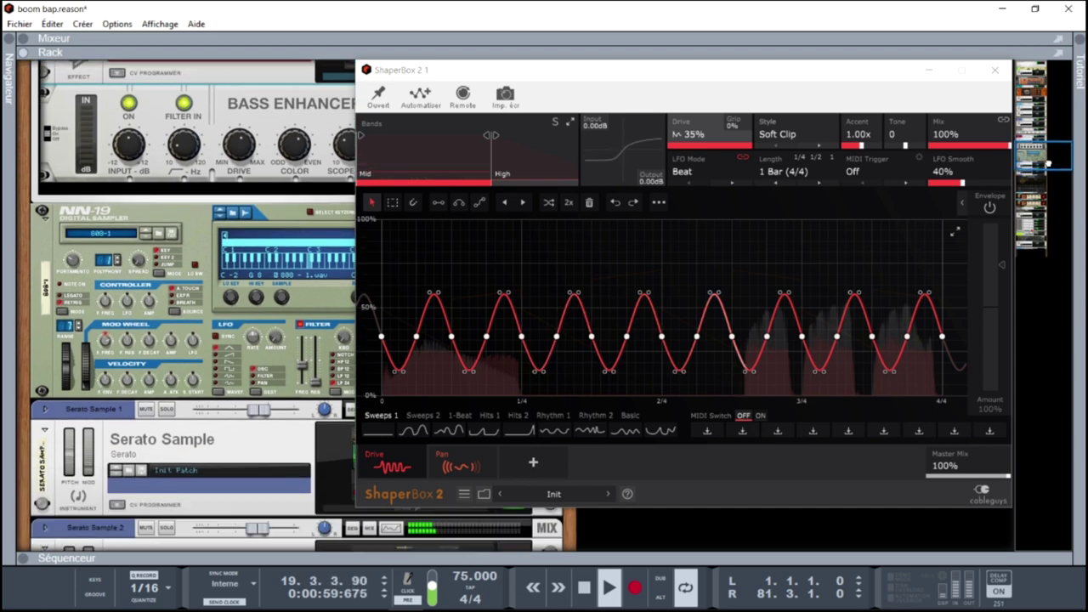
pyautogui.click(994, 70)
# Open both Serato Sample instruments in turn to examine how the piano sample is sliced and pitched
pyautogui.doubleClick(484, 467)
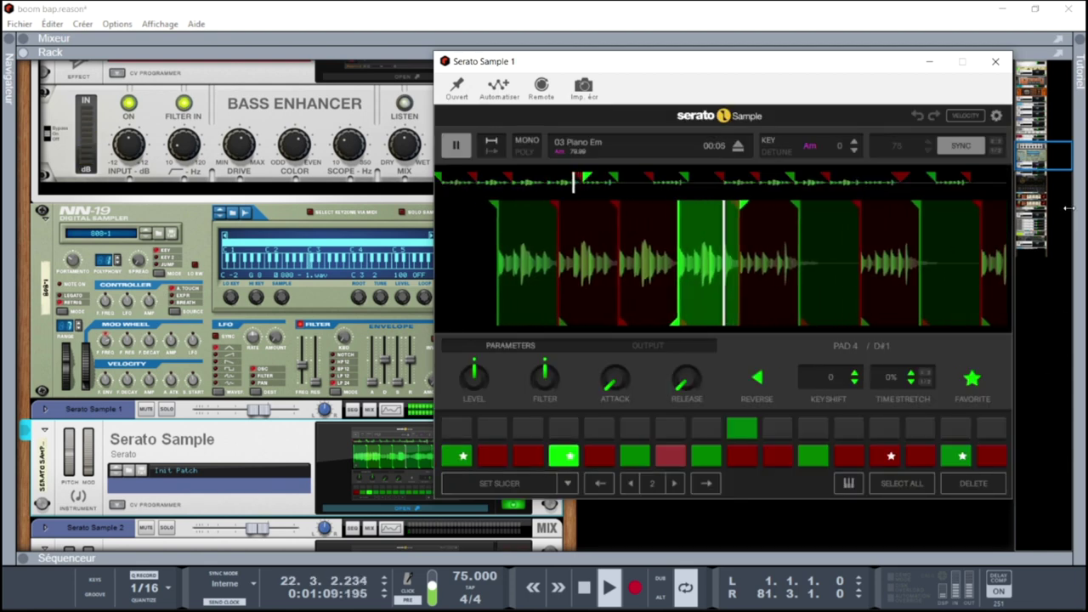
pyautogui.click(1054, 165)
pyautogui.moveTo(1054, 165); pyautogui.dragTo(1056, 168)
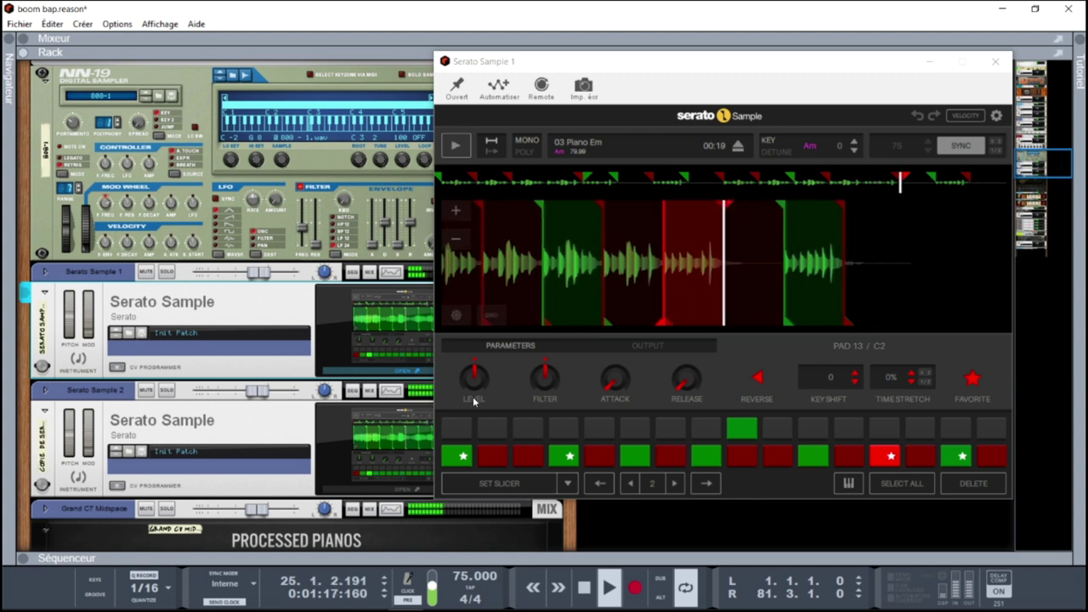
pyautogui.doubleClick(387, 455)
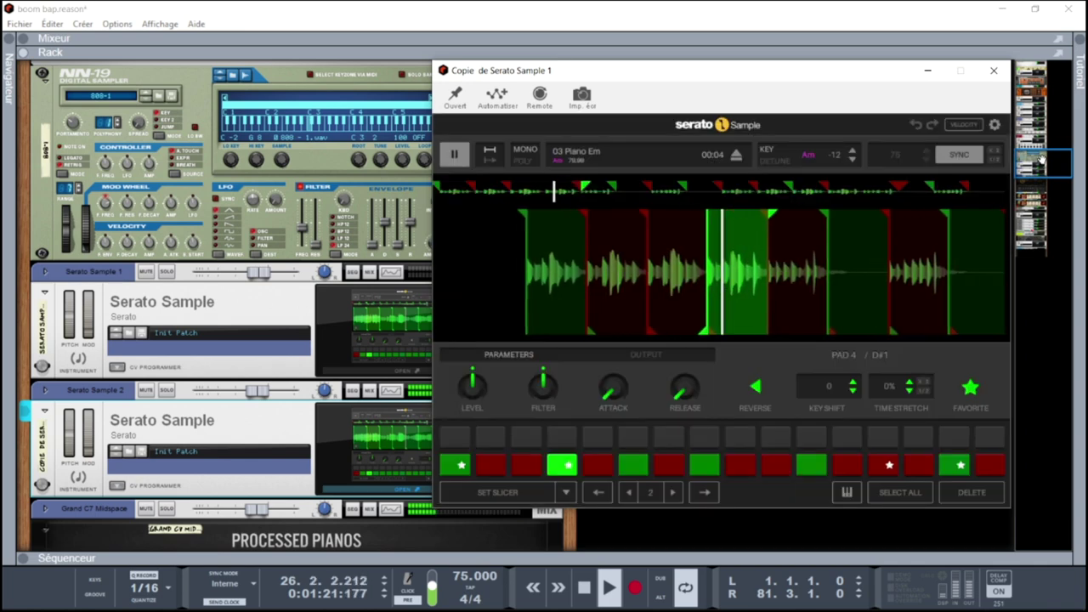
# Go past the Miroslav violins to the KICK channel and open its KSHMR Essentials Kick insert
pyautogui.moveTo(1041, 159); pyautogui.dragTo(1052, 205)
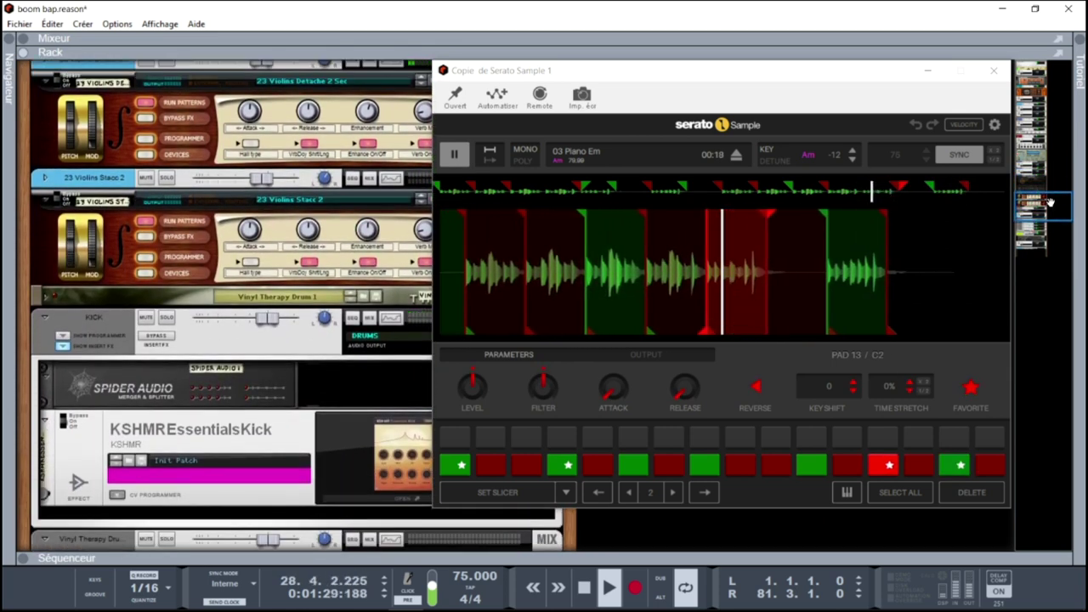
pyautogui.click(350, 495)
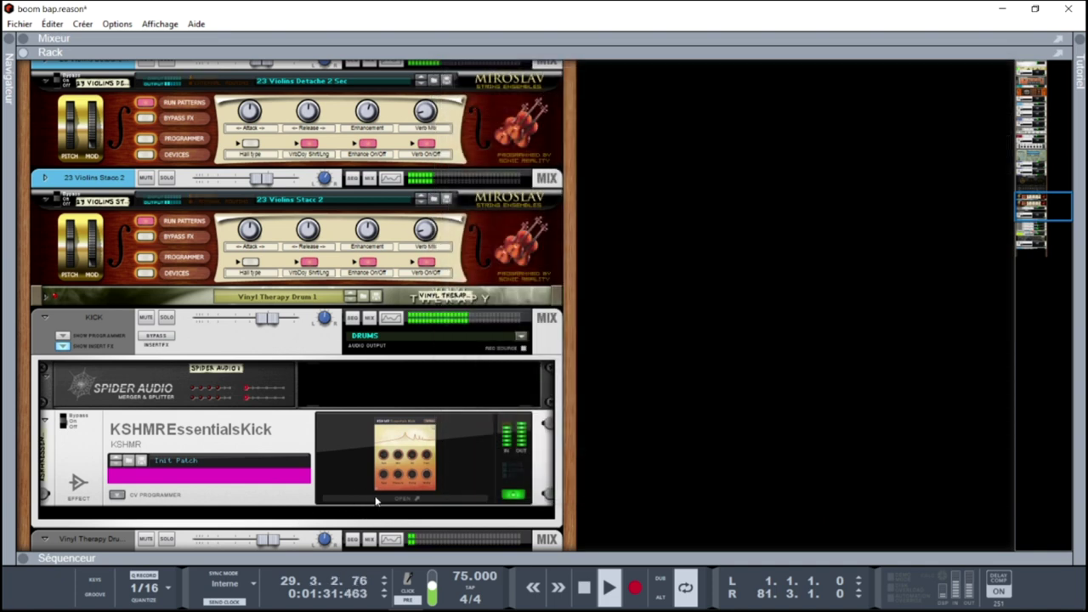
pyautogui.click(377, 501)
pyautogui.click(507, 498)
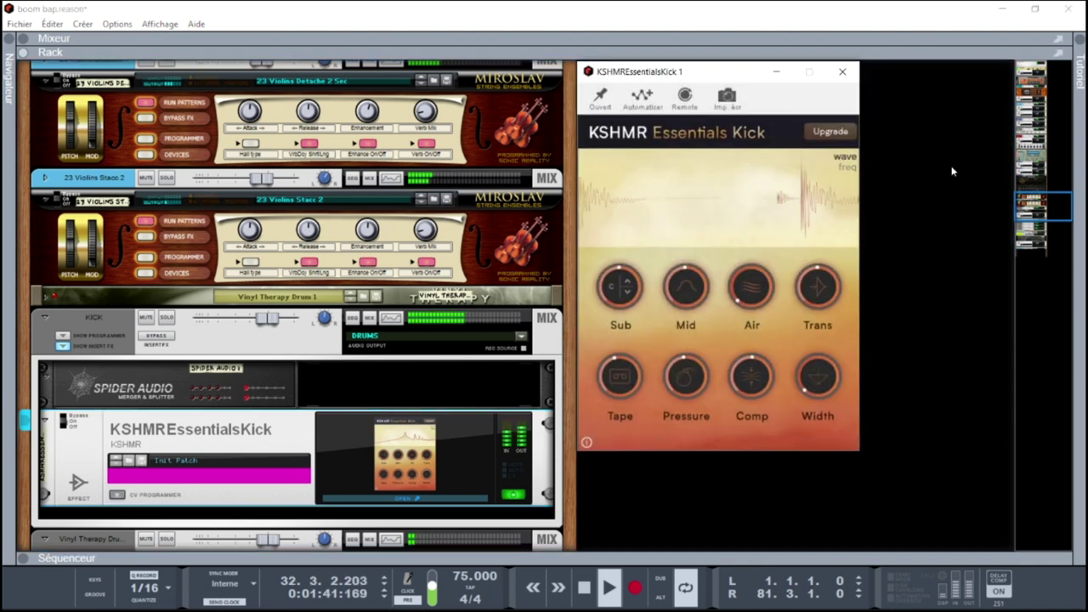
# Open the Repeater delay insert on the scratch track near the end of the rack
pyautogui.moveTo(1022, 213); pyautogui.dragTo(1036, 236)
pyautogui.click(437, 431)
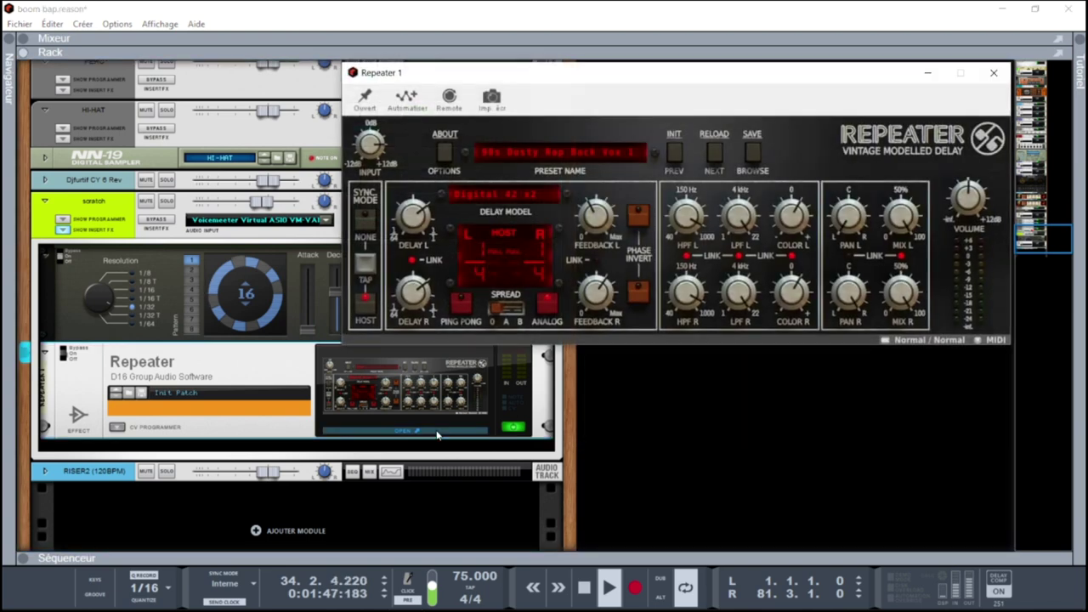
# Turn off loop playback and show the sequencer arrangement with the Repeater window closed
pyautogui.click(686, 595)
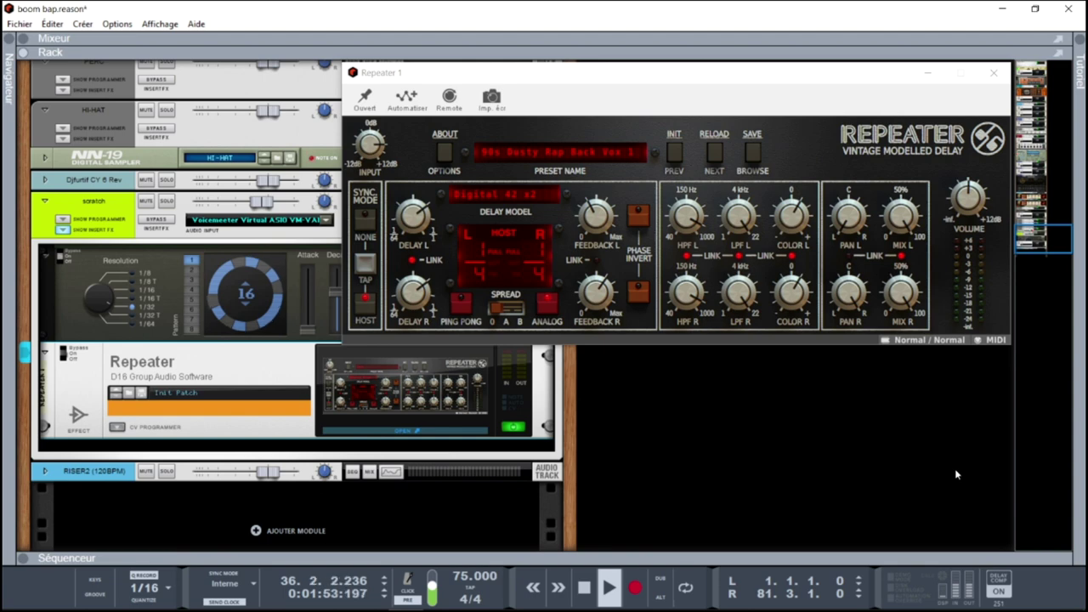
pyautogui.press('F7')
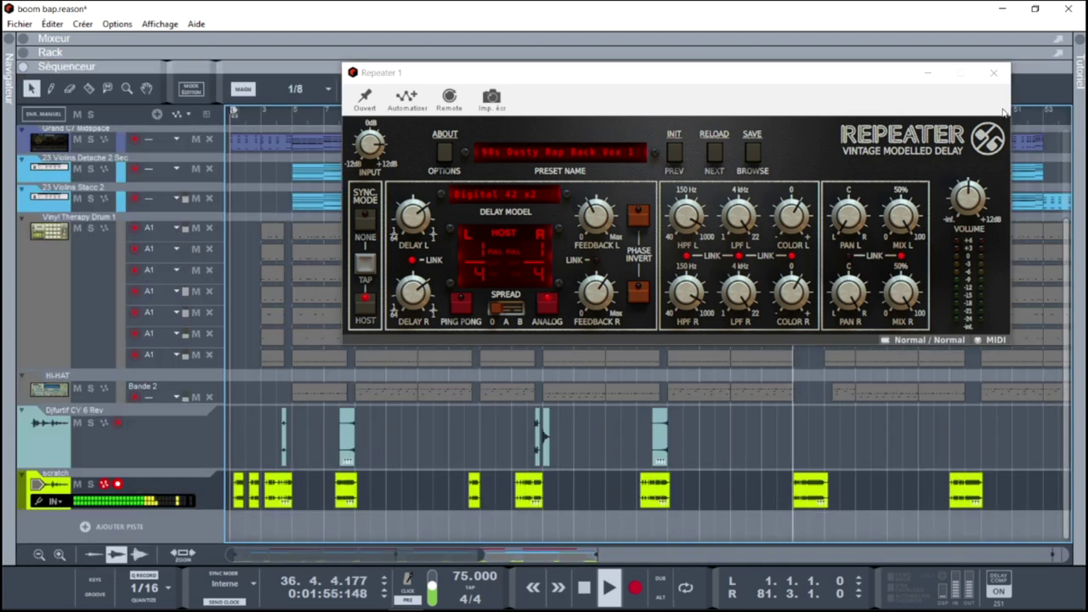
pyautogui.click(1002, 72)
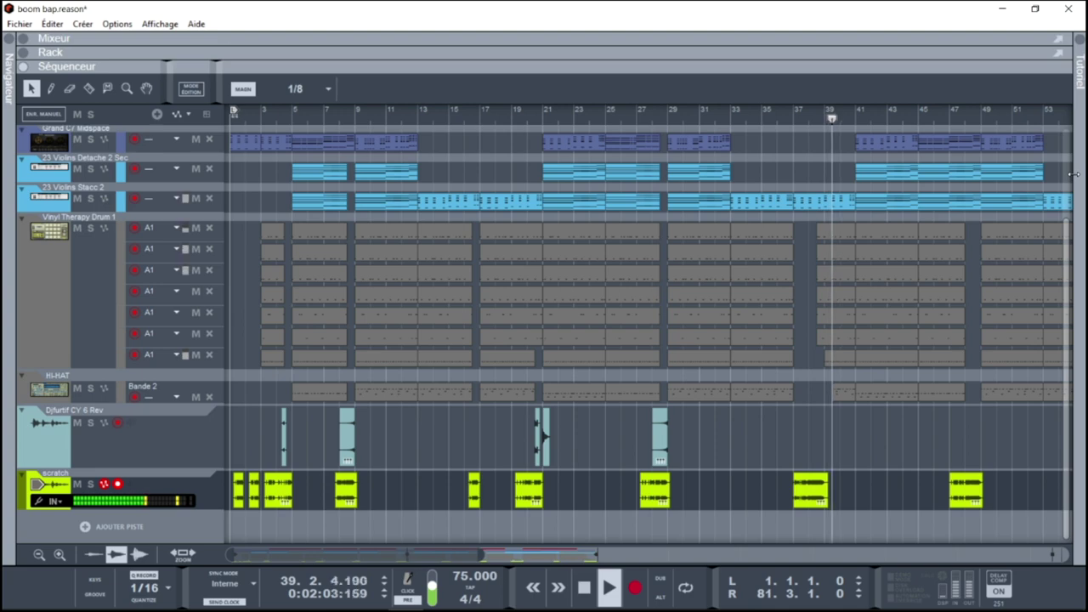
# Show the mixer with its dynamics section expanded to examine the channel compressors and master compressor
pyautogui.press('F5')
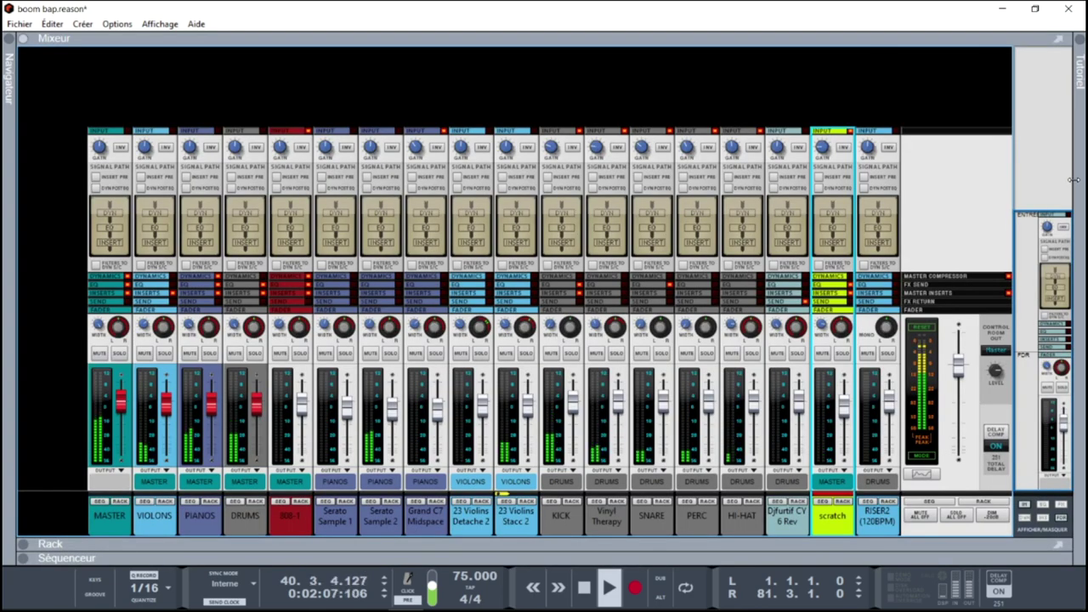
pyautogui.click(1025, 524)
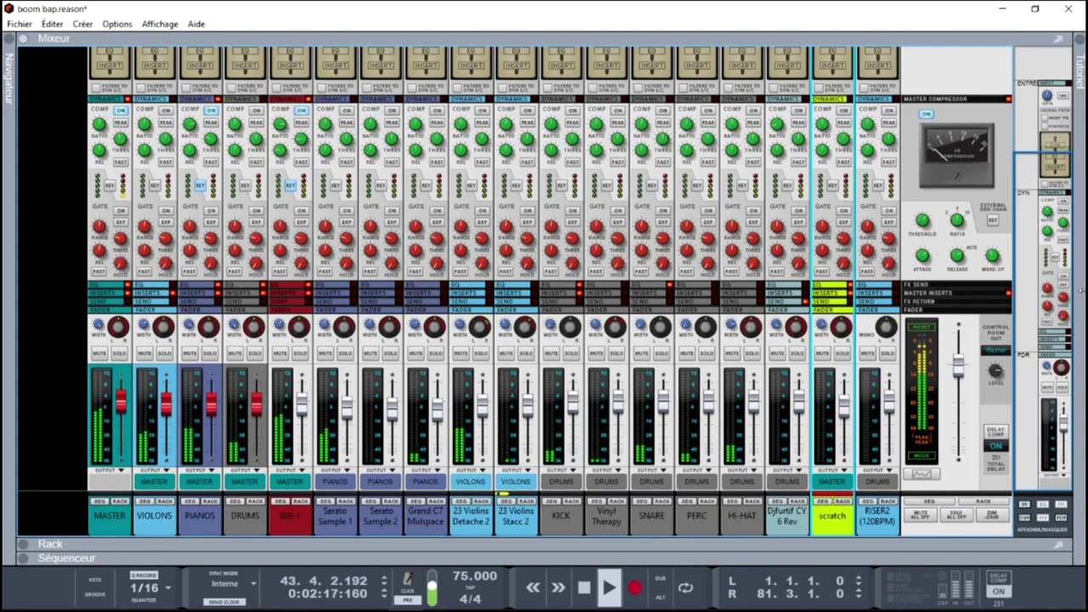
# Return to the start of the rack and inspect the PSP Xenon limiter among the master inserts
pyautogui.press('F6')
pyautogui.moveTo(1055, 247); pyautogui.dragTo(1010, 82)
pyautogui.click(486, 275)
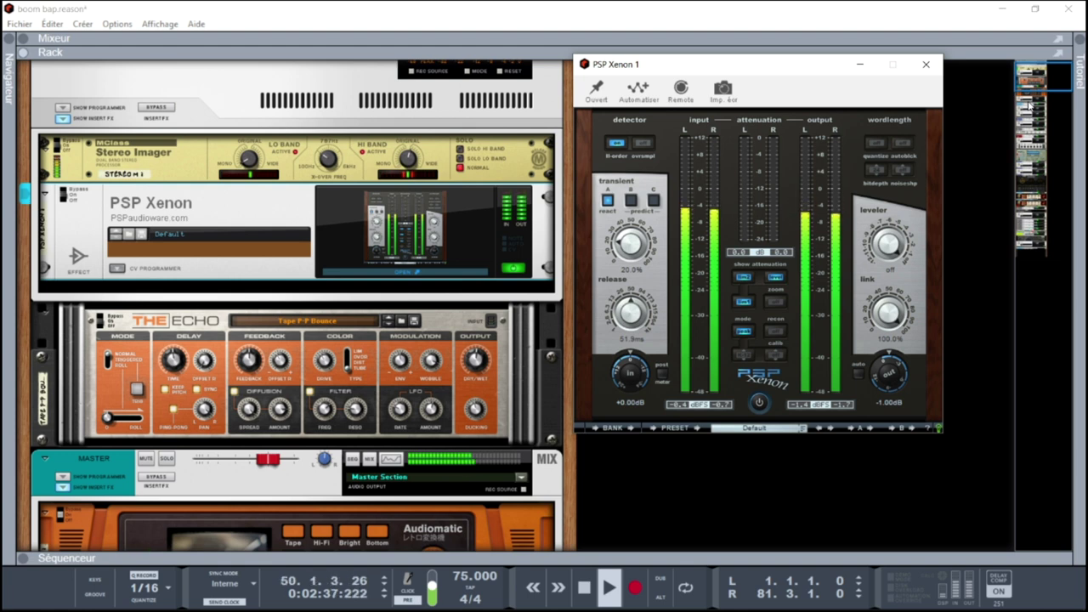
pyautogui.click(927, 64)
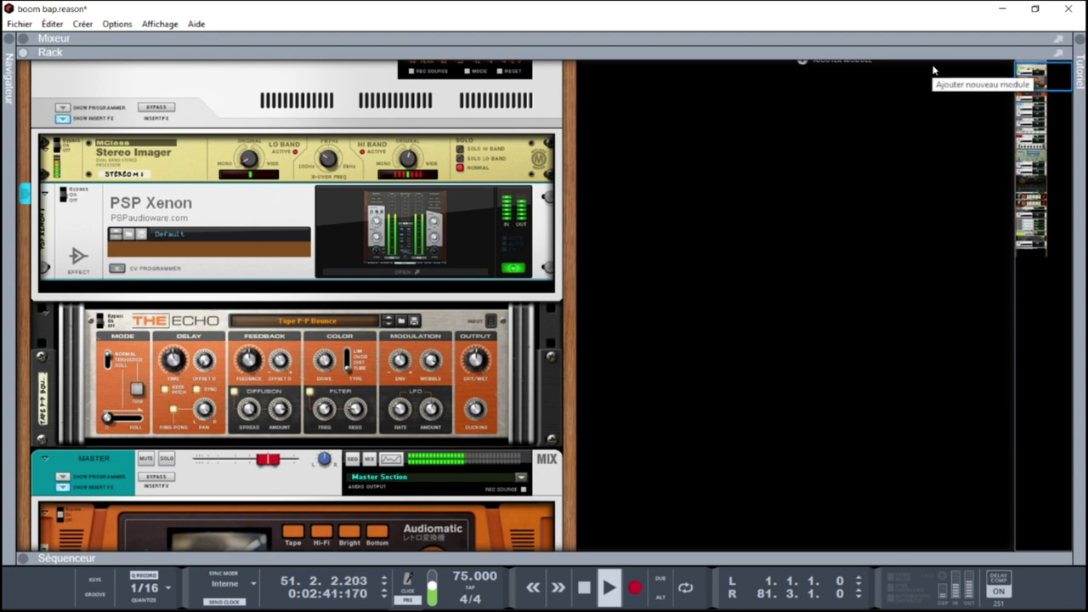
# Look over the mixer channels and the closing section of the sequencer arrangement while the track plays out
pyautogui.press('F5')
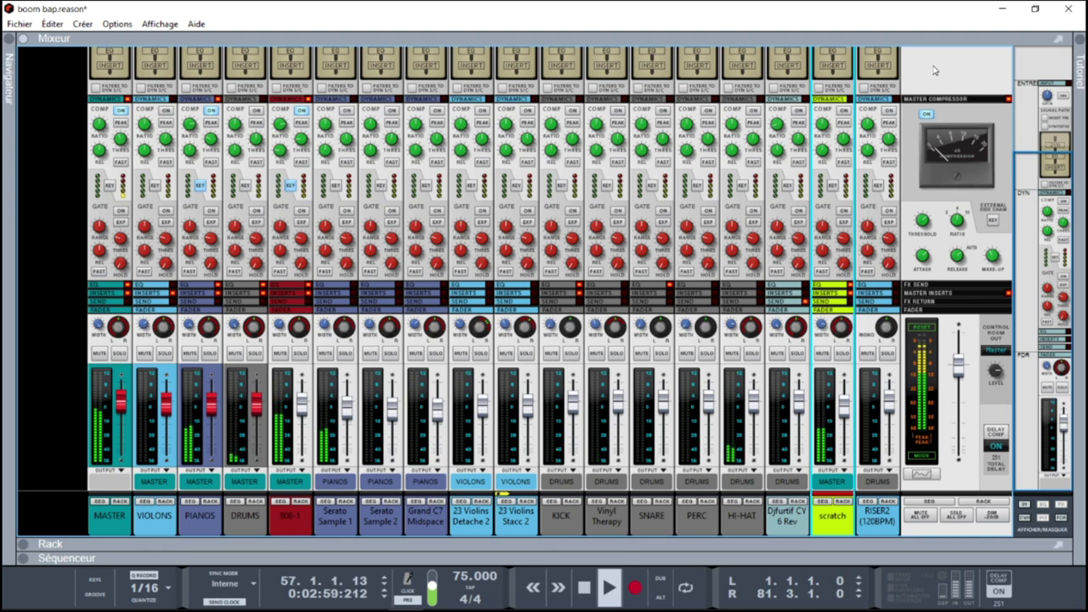
pyautogui.press('F7')
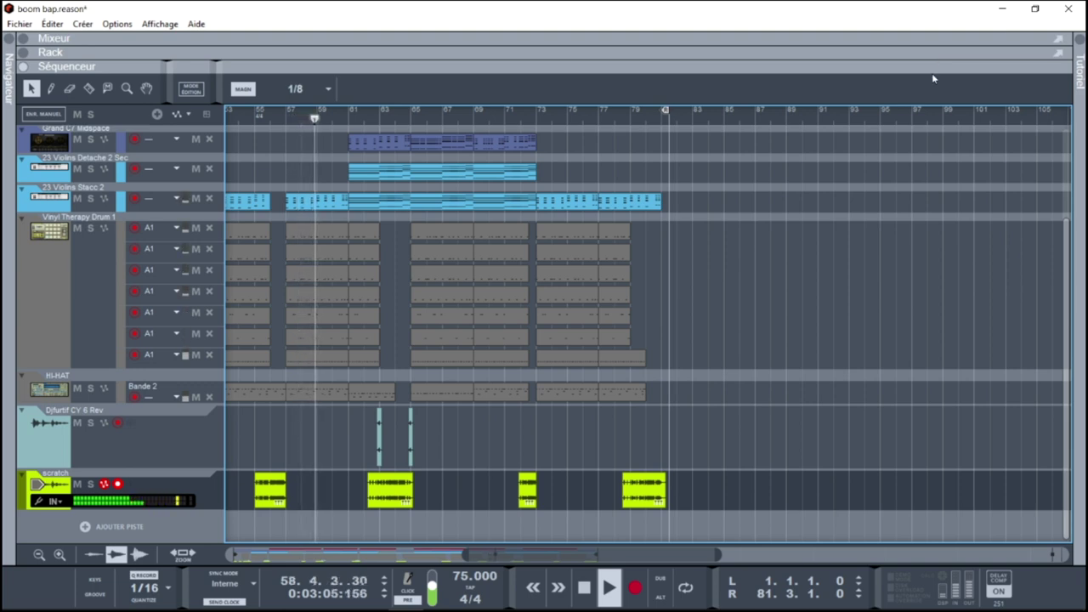
pyautogui.moveTo(631, 556); pyautogui.dragTo(591, 557)
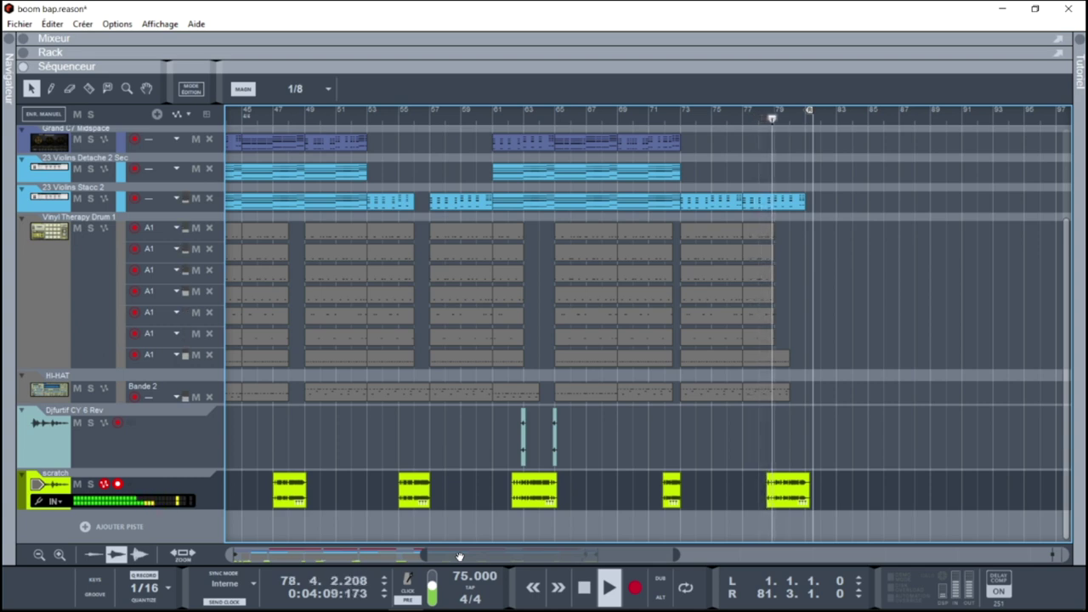
pyautogui.moveTo(574, 608)
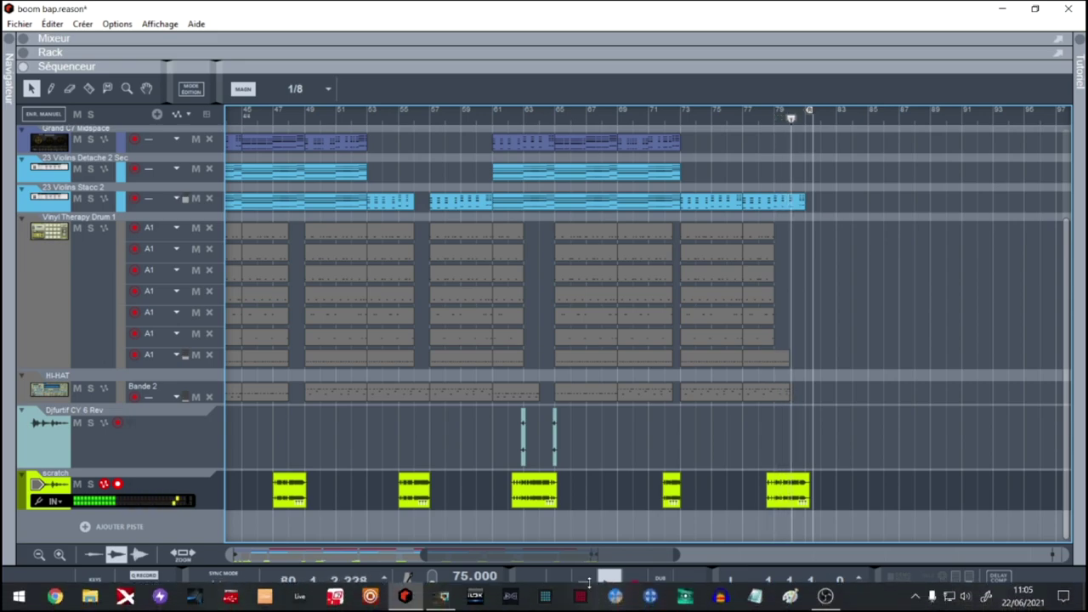
pyautogui.press('F5')
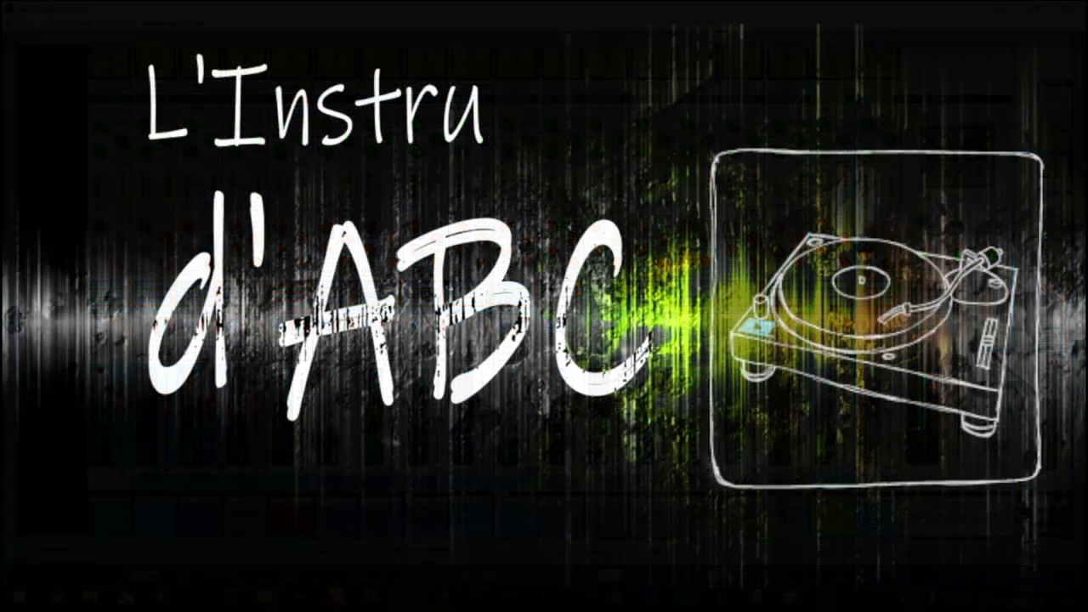